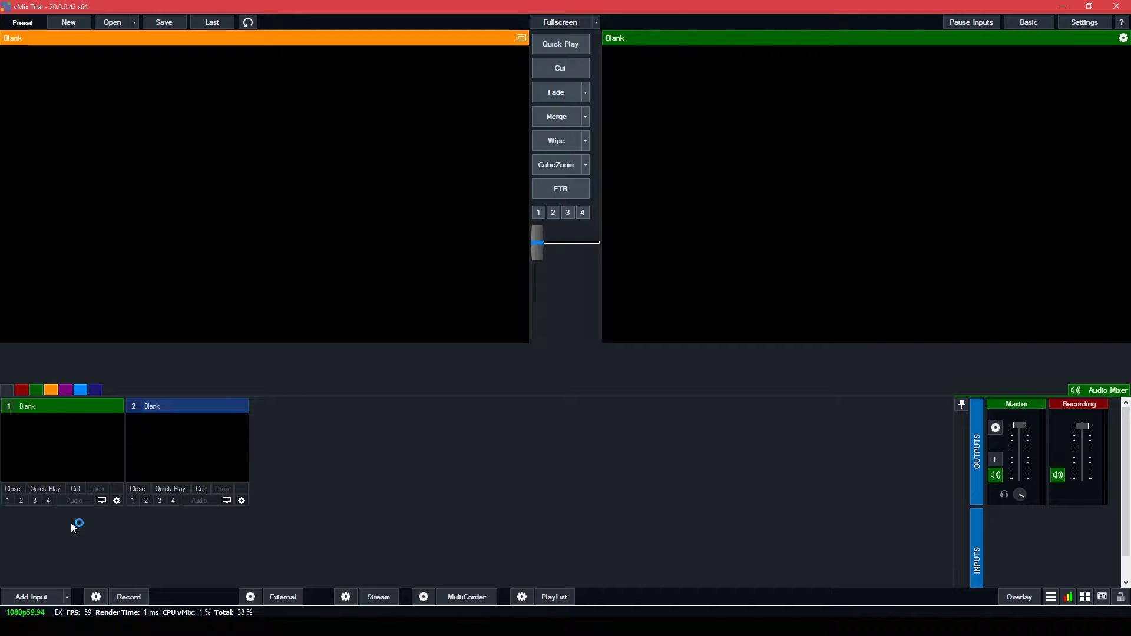
- Add '1. Igbo Language.pptx' as a PowerPoint input showing its Alphabet title slide
{"action": "left_click", "coordinate": [27, 597]}
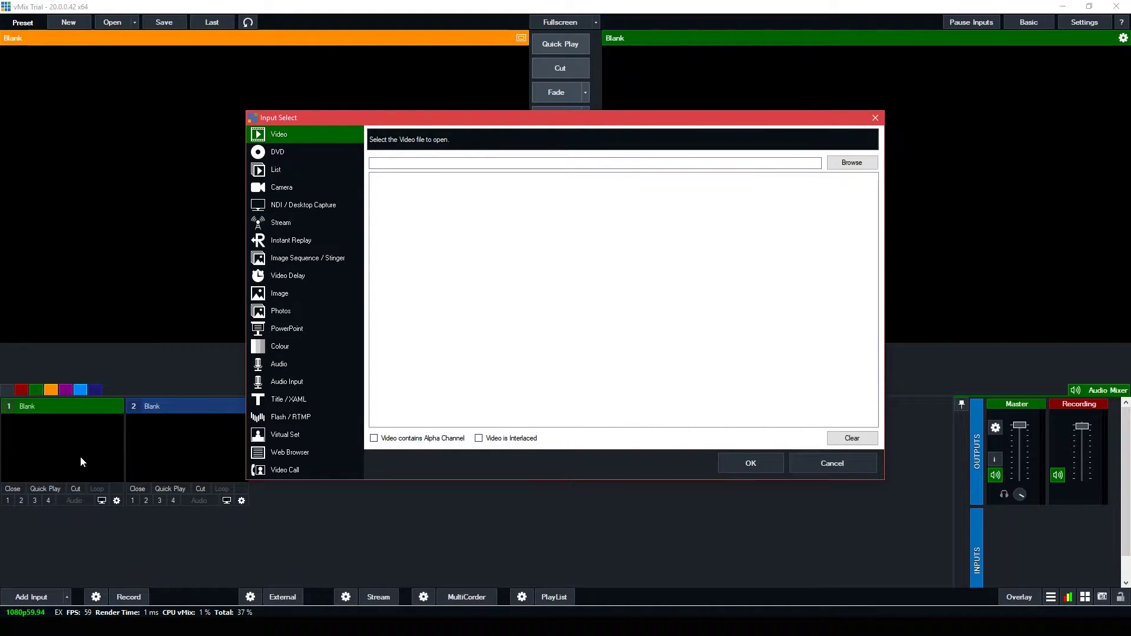
{"action": "left_click", "coordinate": [289, 329]}
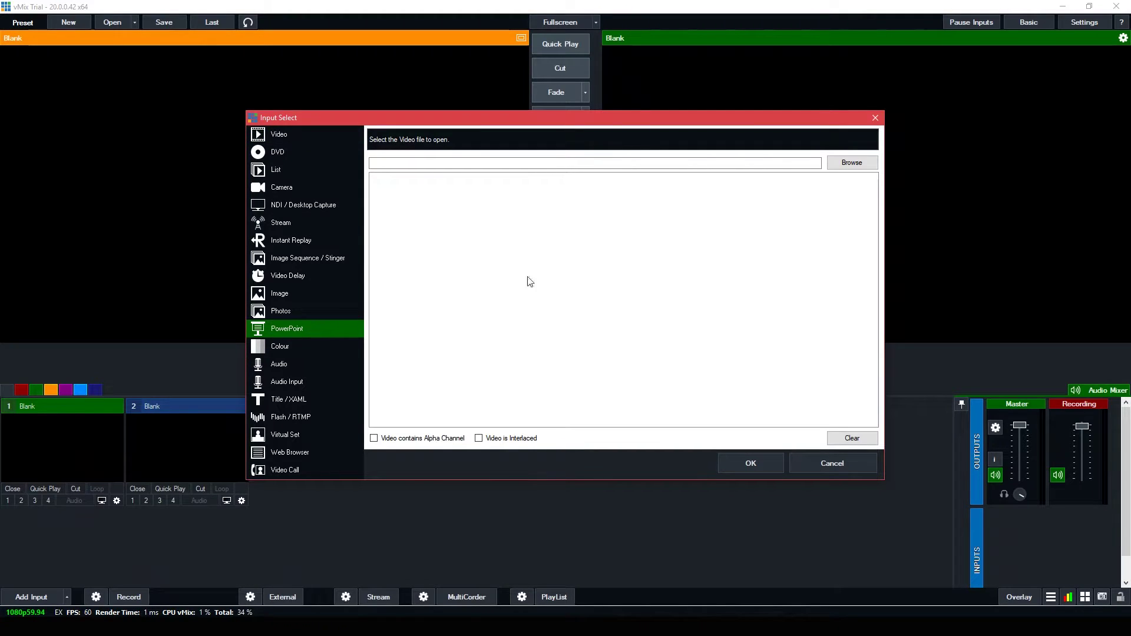
{"action": "left_click", "coordinate": [851, 162]}
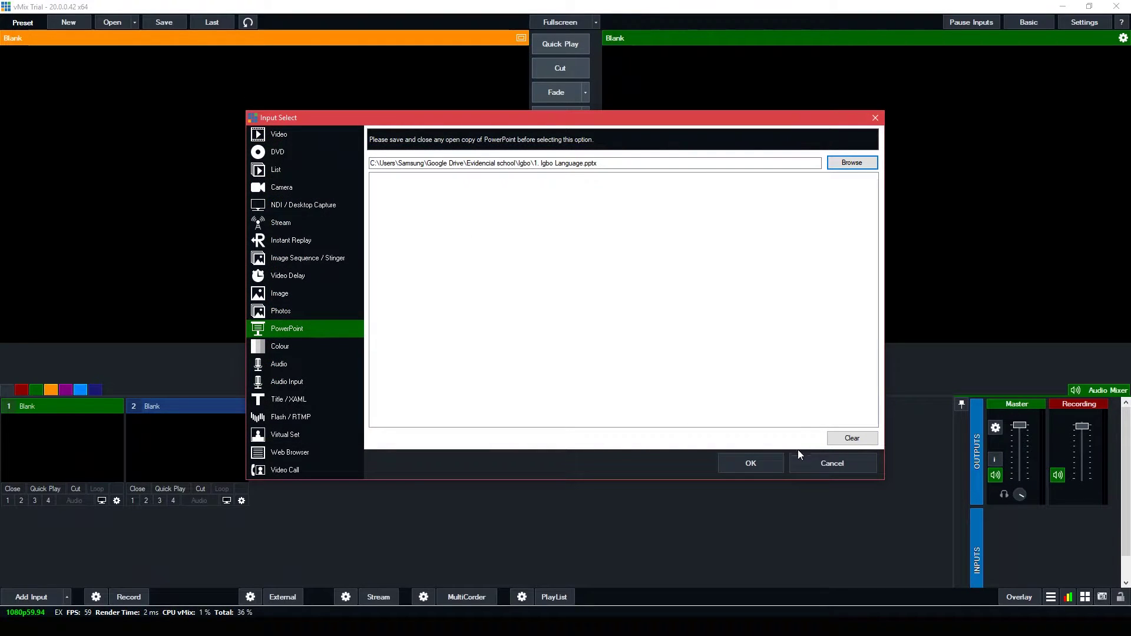
{"action": "left_click", "coordinate": [763, 462]}
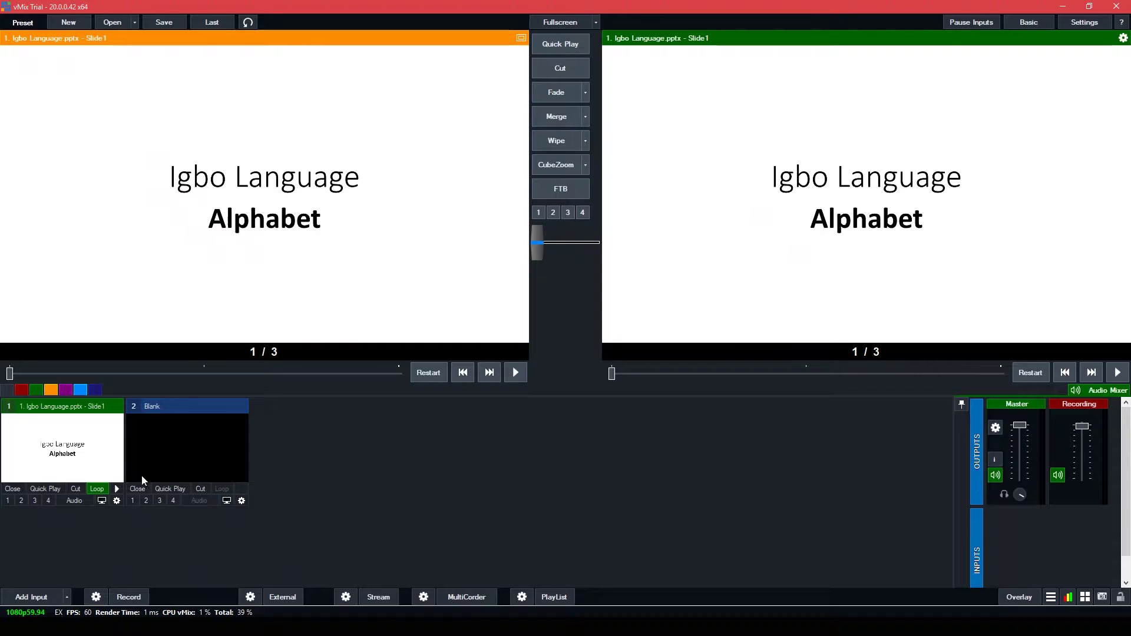
- Add 'new background.jpg' as image input 2, preview it, then return the Alphabet slide to preview
{"action": "left_click", "coordinate": [31, 596]}
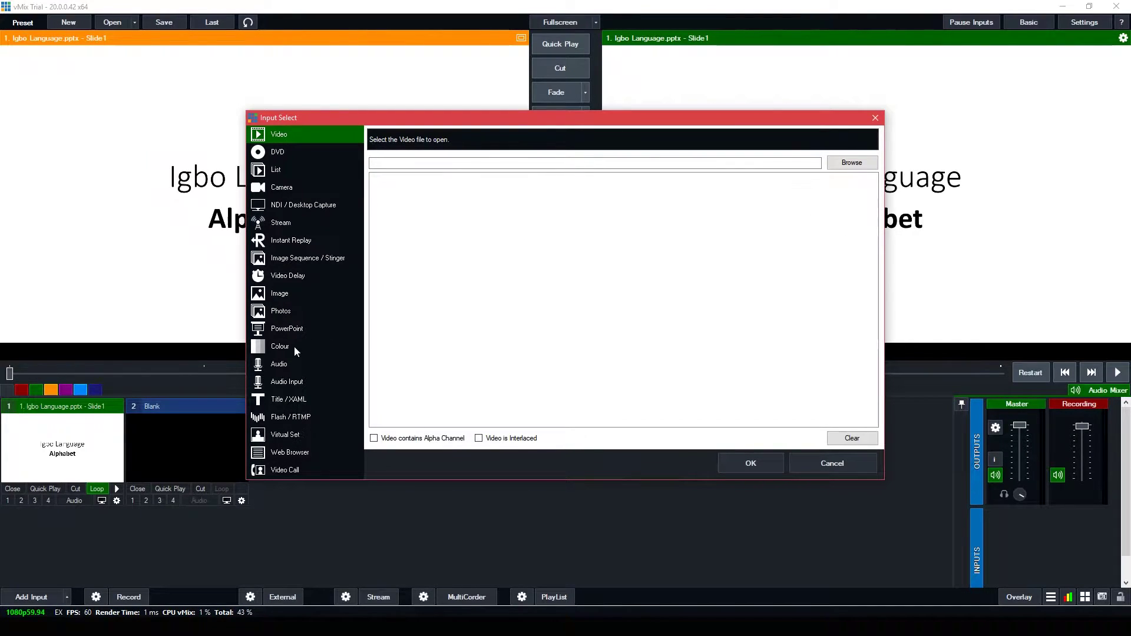
{"action": "left_click", "coordinate": [283, 313]}
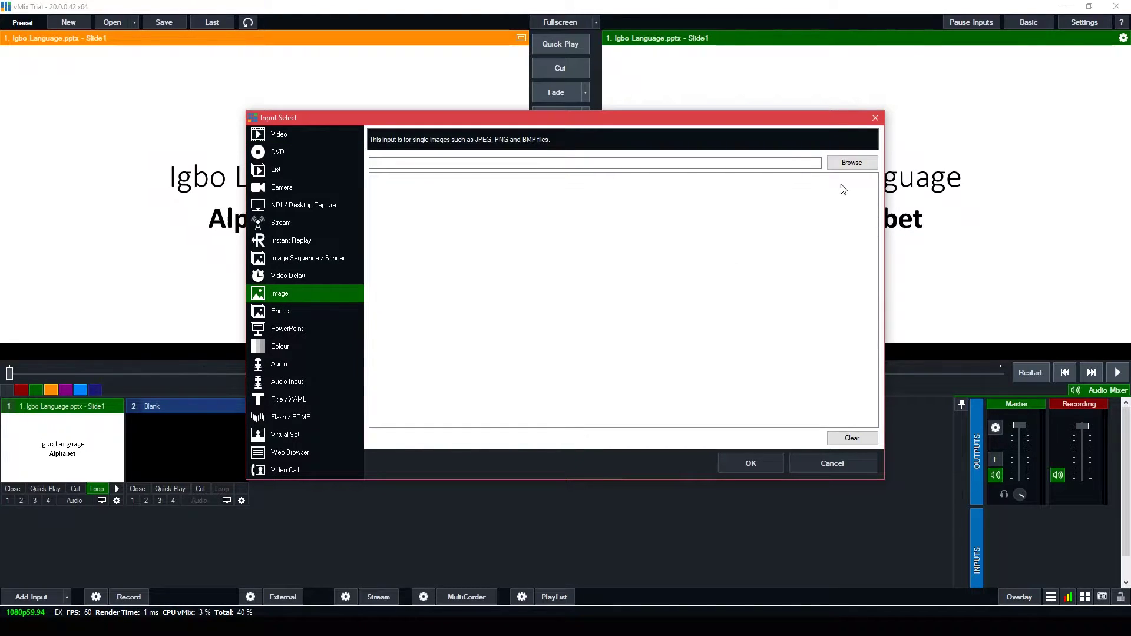
{"action": "left_click", "coordinate": [848, 163]}
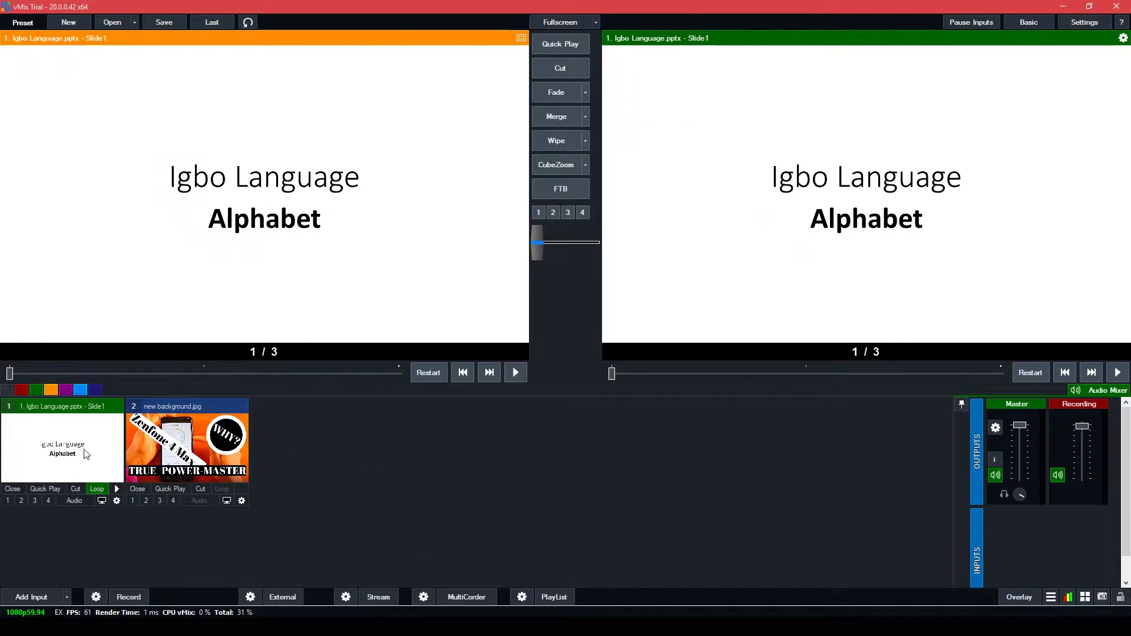
{"action": "left_click", "coordinate": [176, 446]}
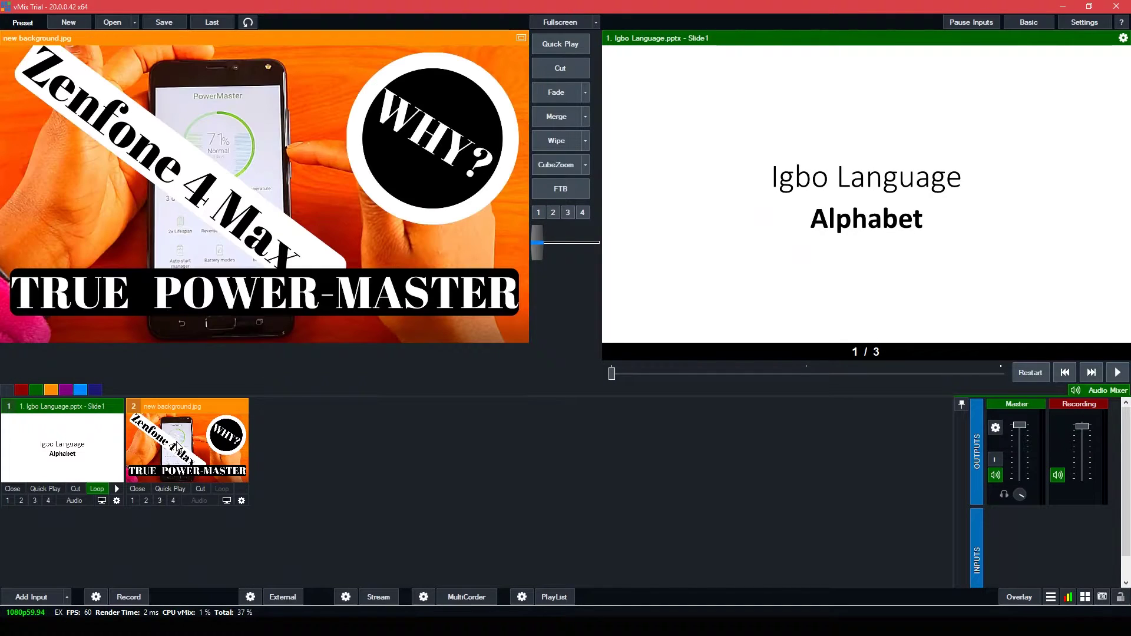
{"action": "left_click", "coordinate": [75, 445]}
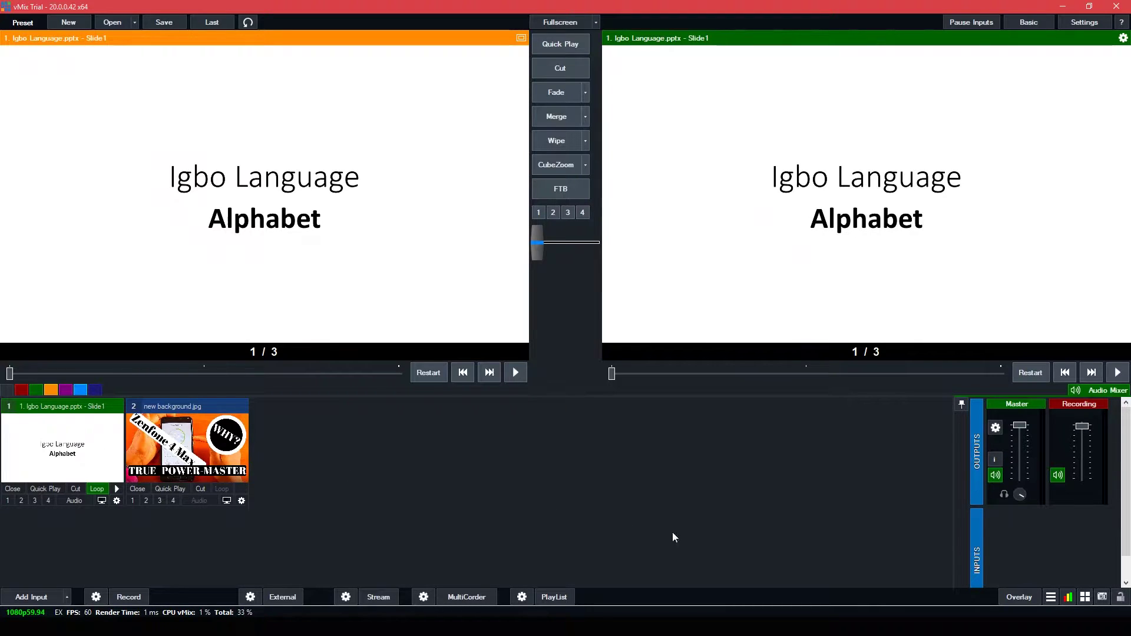
- Set overlay 2 to PictureInPicture type, keeping the 500 ms Fade effect
{"action": "left_click", "coordinate": [1011, 601]}
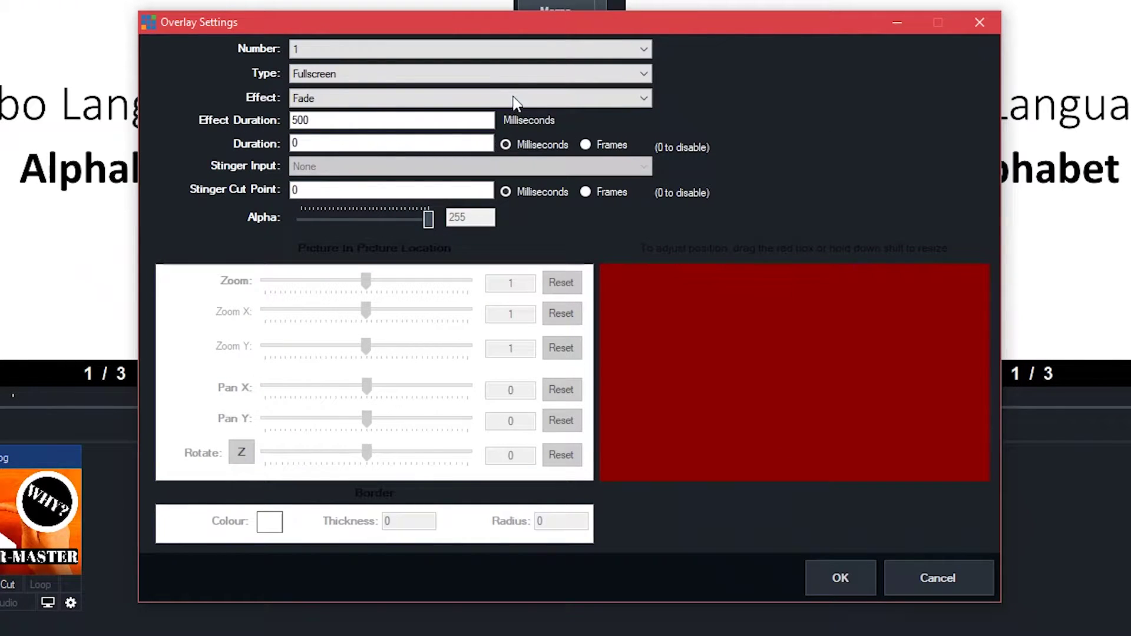
{"action": "left_click", "coordinate": [317, 50]}
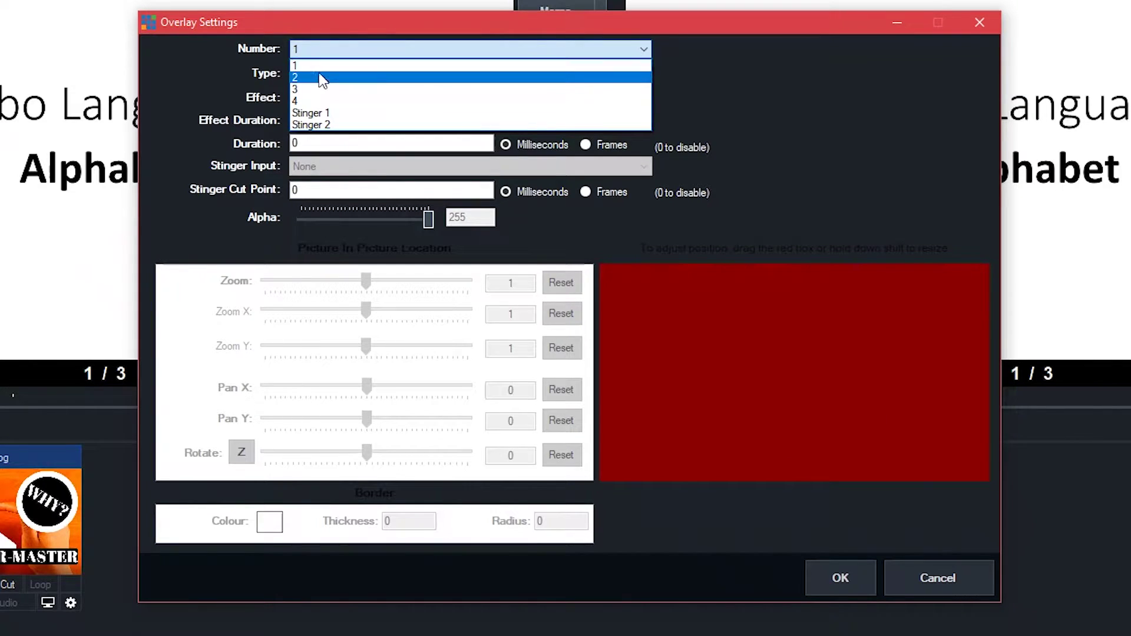
{"action": "left_click", "coordinate": [318, 77]}
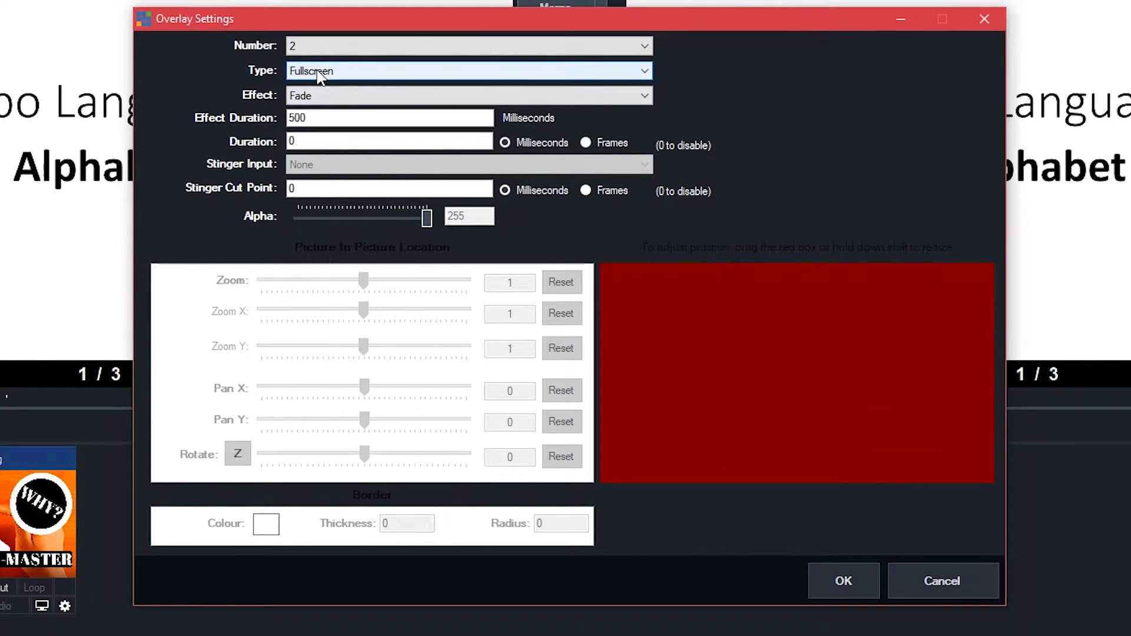
{"action": "left_click", "coordinate": [318, 73]}
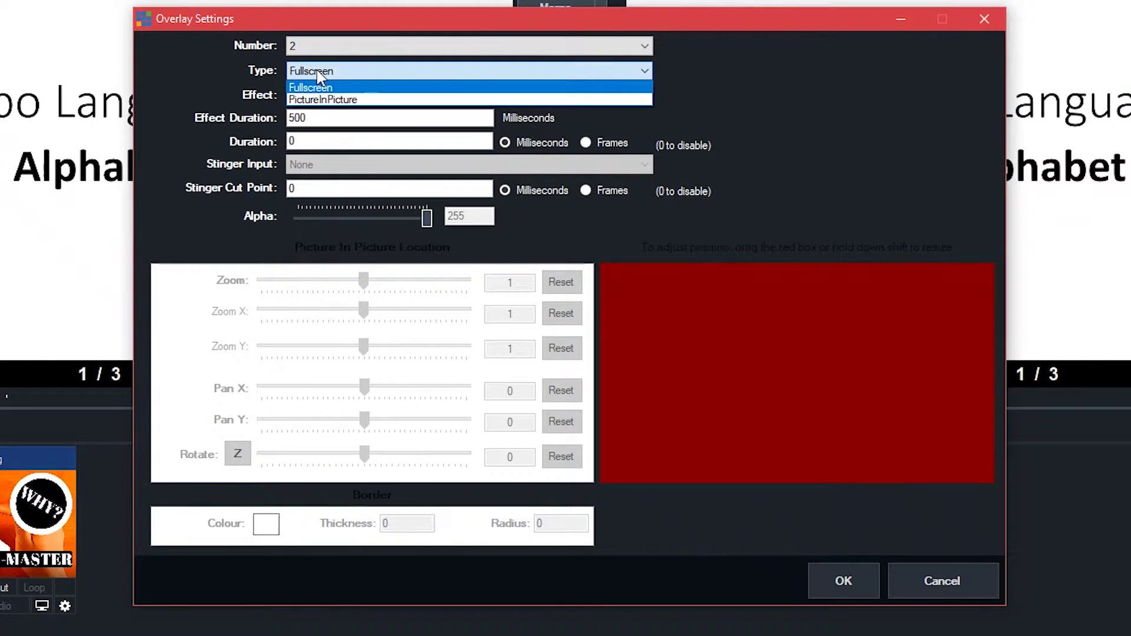
{"action": "left_click", "coordinate": [322, 100]}
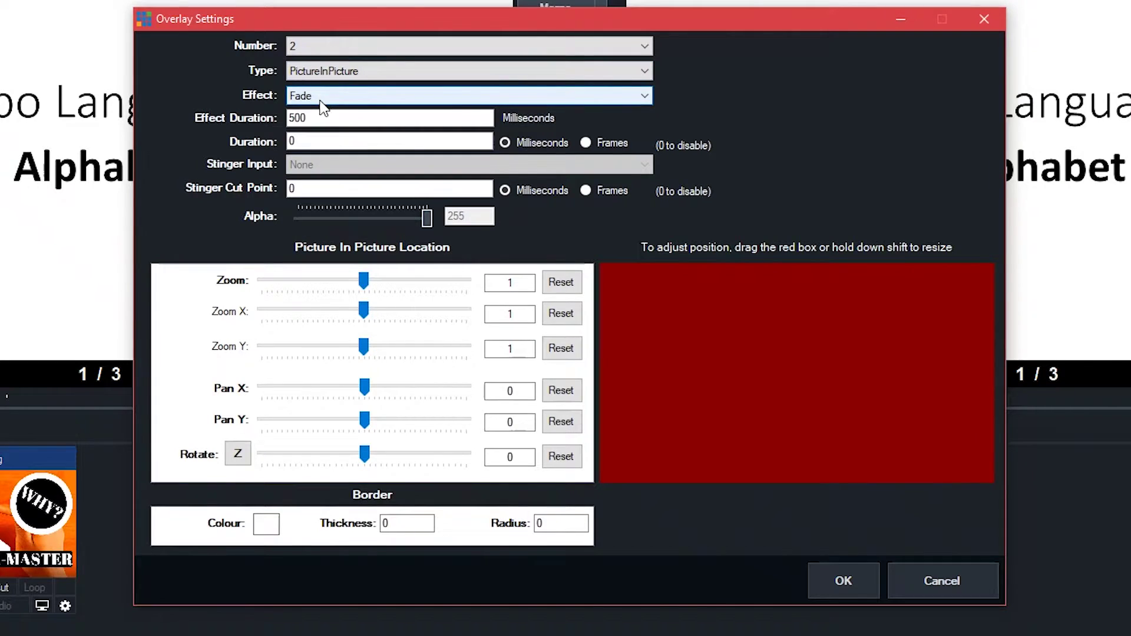
{"action": "left_click", "coordinate": [318, 97]}
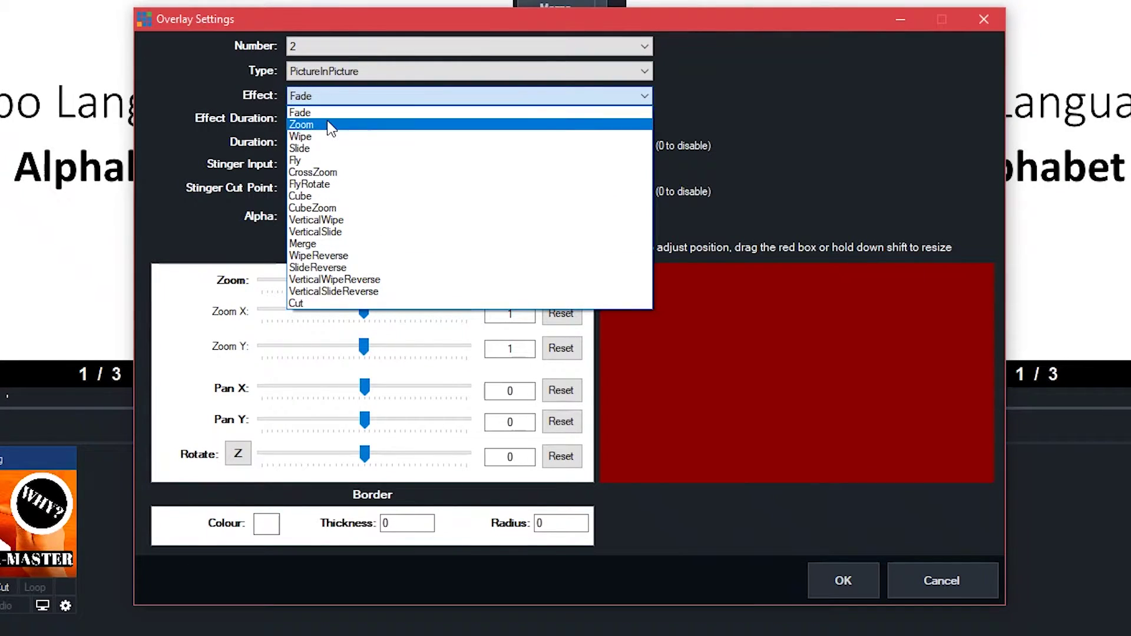
{"action": "left_click", "coordinate": [330, 112]}
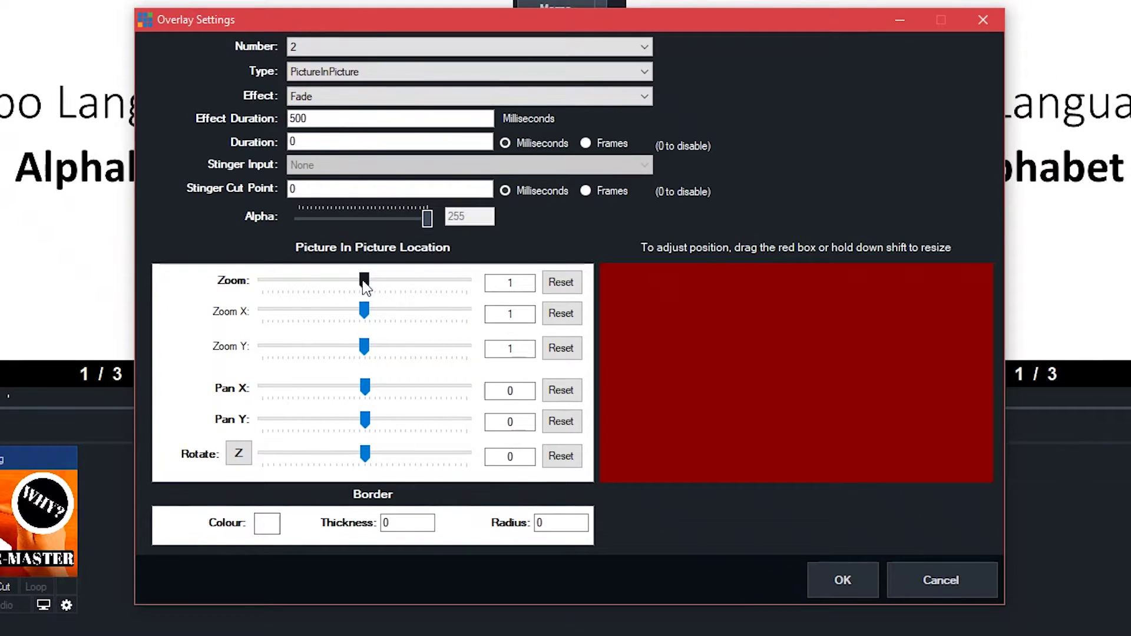
- Shrink overlay 2's box to zoom about 0.49 and place it top-right (Pan X 0.67, Pan Y 0.67)
{"action": "left_click_drag", "start_coordinate": [364, 282], "coordinate": [321, 288]}
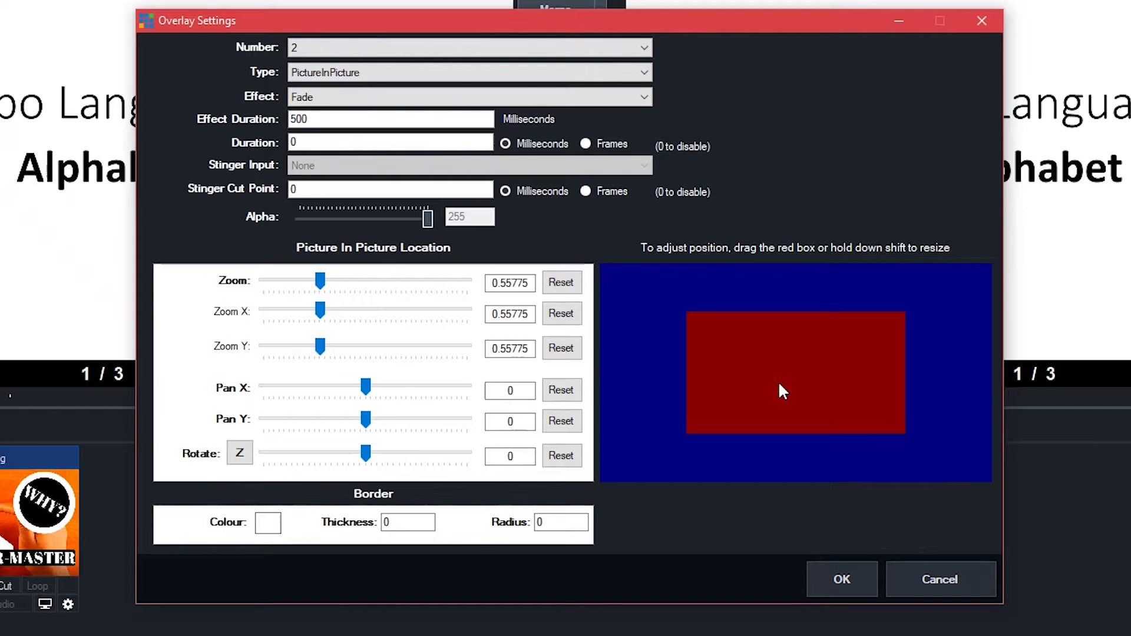
{"action": "mouse_move", "coordinate": [320, 281]}
{"action": "left_mouse_down"}
{"action": "mouse_move", "coordinate": [287, 282]}
{"action": "mouse_move", "coordinate": [312, 283]}
{"action": "left_mouse_up"}
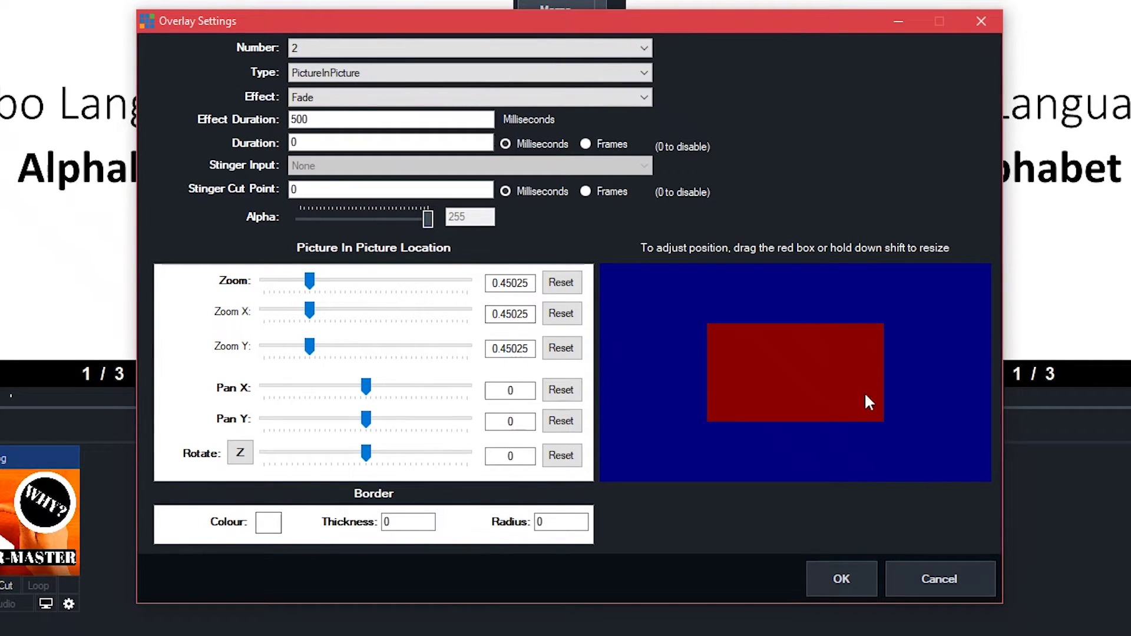
{"action": "left_click_drag", "start_coordinate": [366, 387], "coordinate": [394, 388]}
{"action": "left_click_drag", "start_coordinate": [873, 370], "coordinate": [867, 314]}
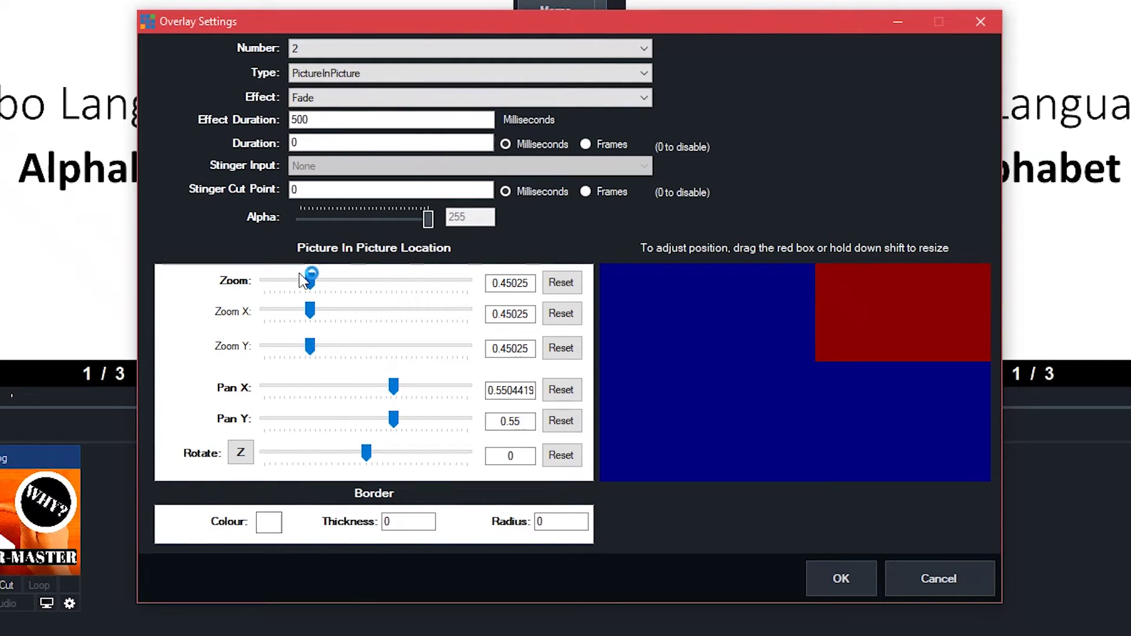
{"action": "left_click_drag", "start_coordinate": [317, 280], "coordinate": [301, 280]}
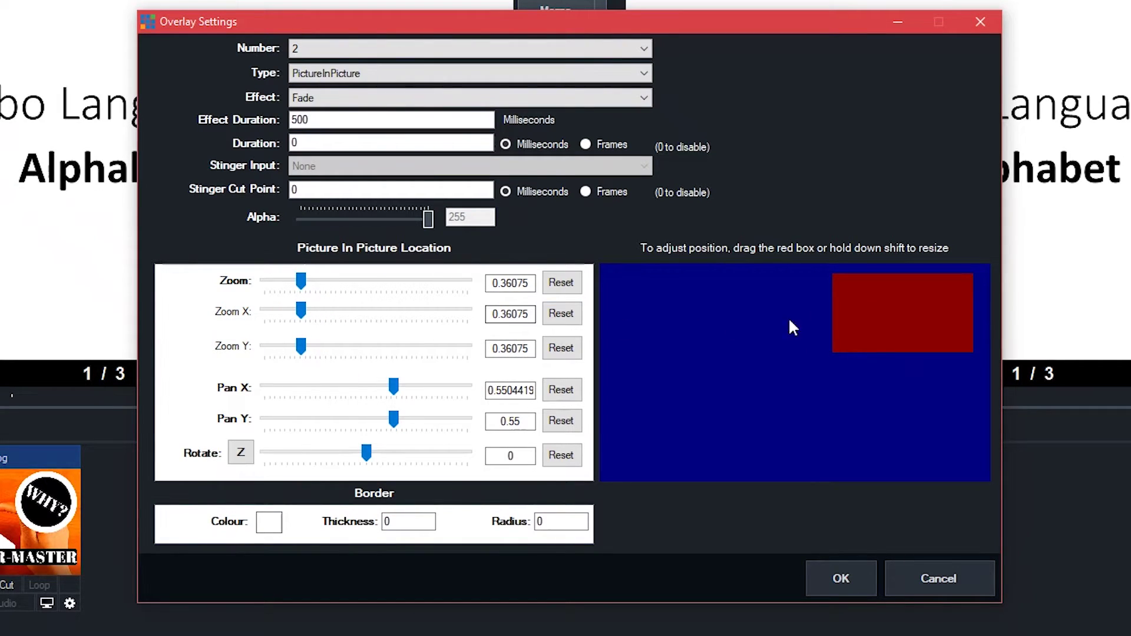
{"action": "mouse_move", "coordinate": [890, 311]}
{"action": "left_mouse_down"}
{"action": "mouse_move", "coordinate": [897, 320]}
{"action": "mouse_move", "coordinate": [910, 307]}
{"action": "left_mouse_up"}
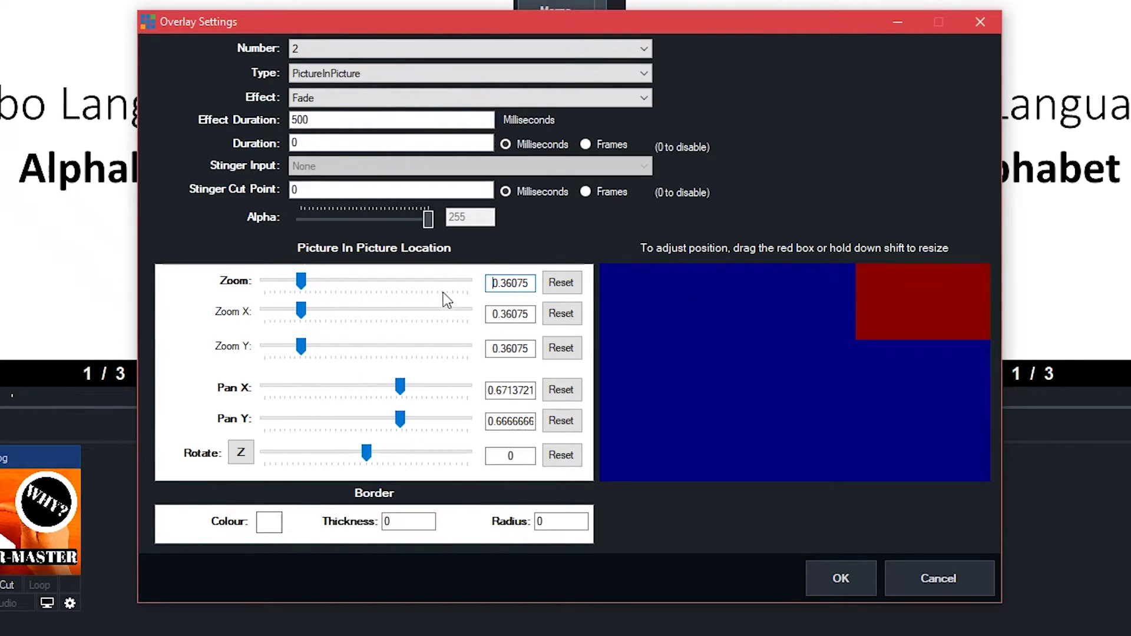
{"action": "left_click_drag", "start_coordinate": [302, 286], "coordinate": [320, 281]}
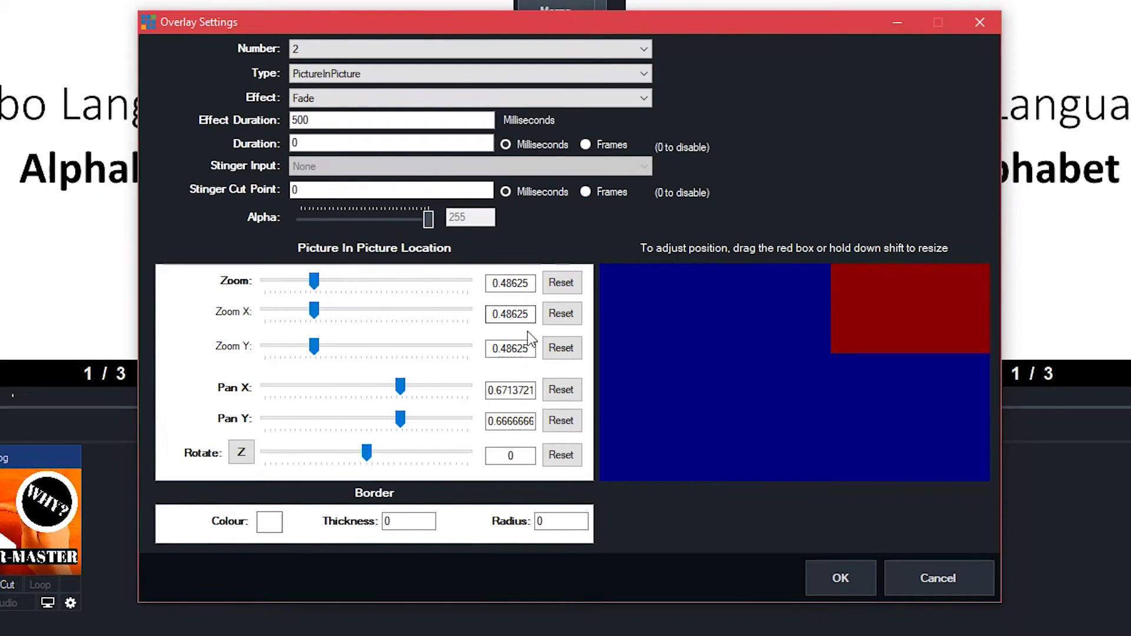
- Confirm overlay 2 settings and try the background image and Igbo slide on overlays 1 and 2
{"action": "left_click", "coordinate": [838, 576]}
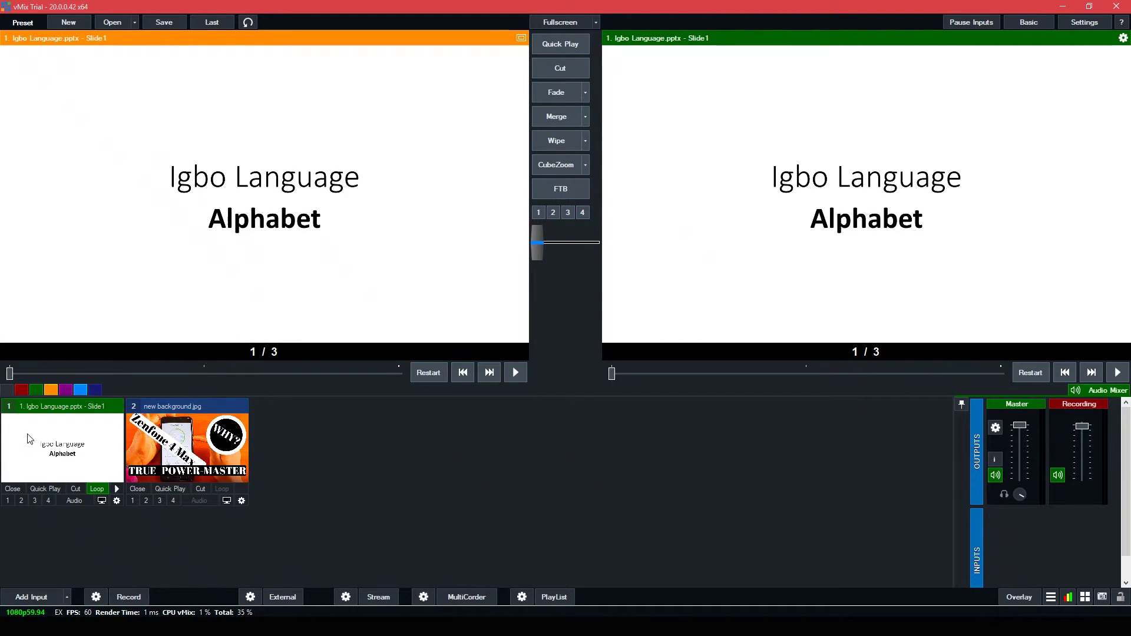
{"action": "left_click", "coordinate": [132, 501]}
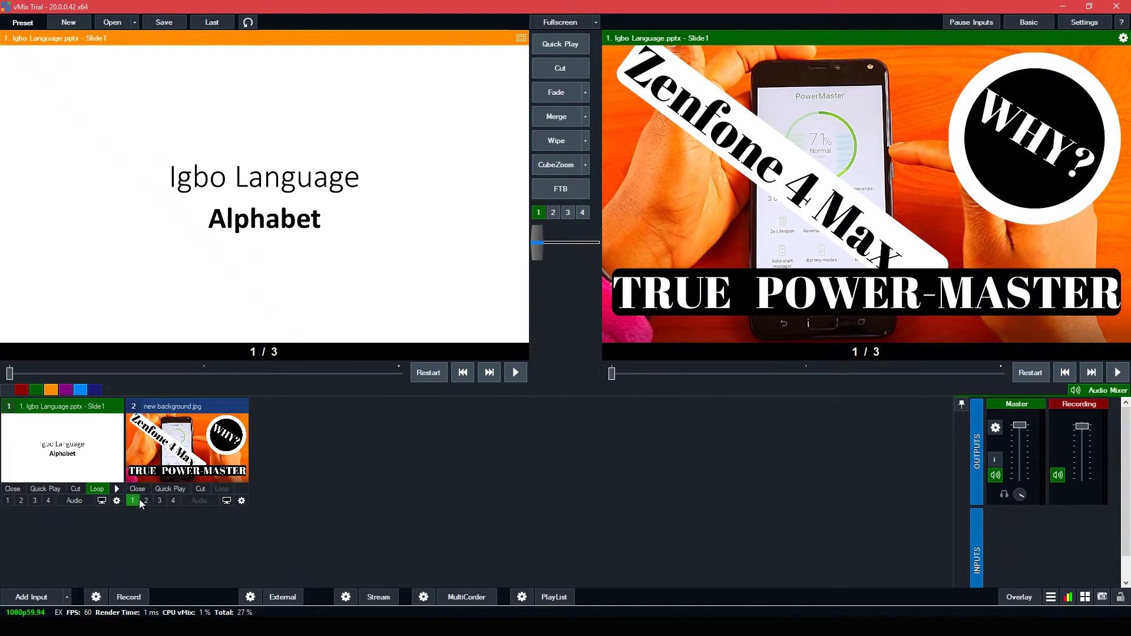
{"action": "left_click", "coordinate": [147, 500]}
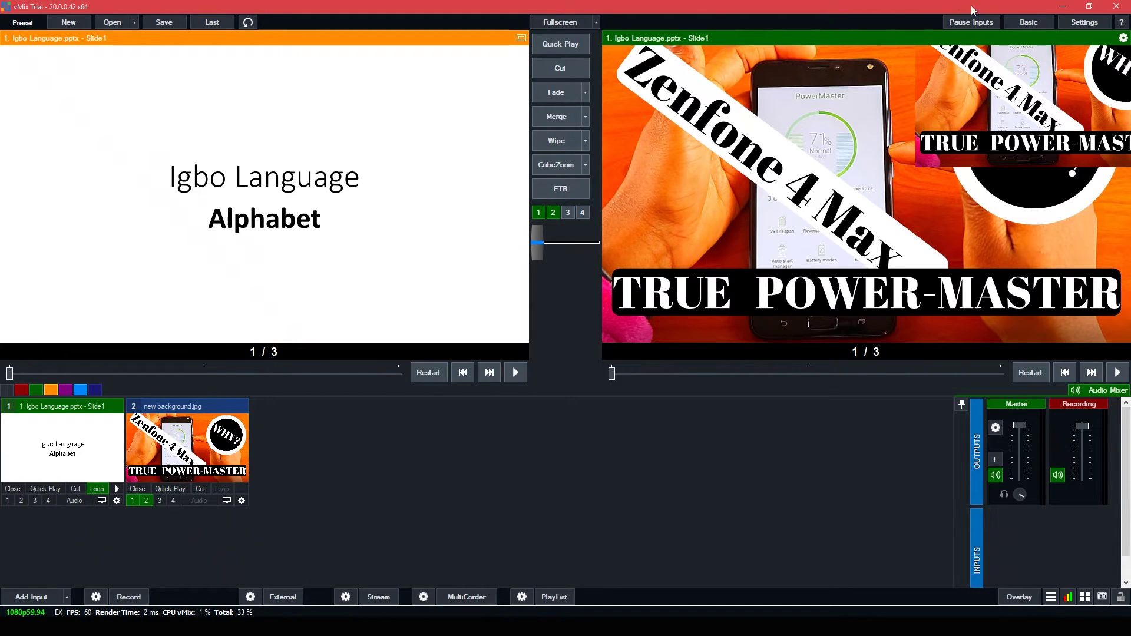
{"action": "left_click", "coordinate": [21, 499]}
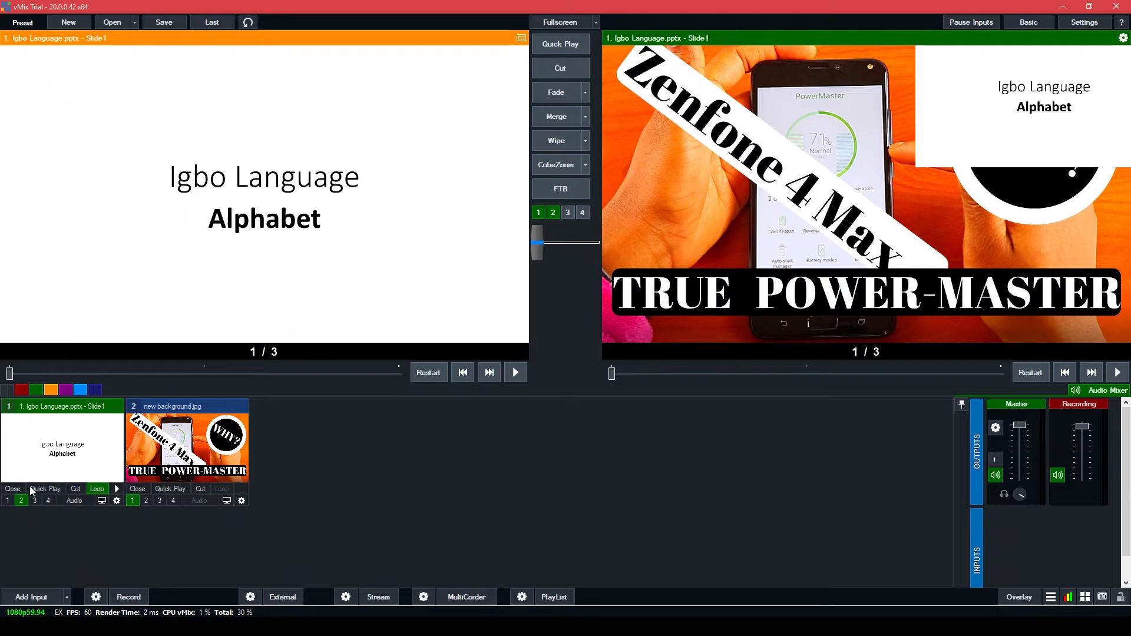
{"action": "left_click", "coordinate": [7, 500]}
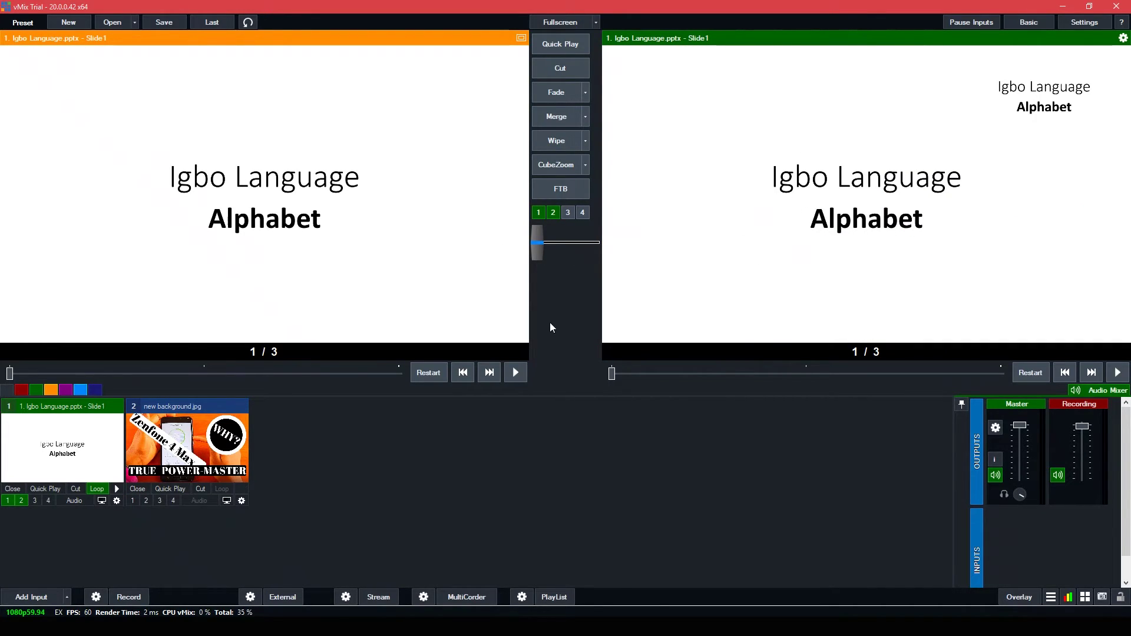
- Put the Igbo slide back in preview and back into overlay 2's top-right box
{"action": "left_click", "coordinate": [158, 454]}
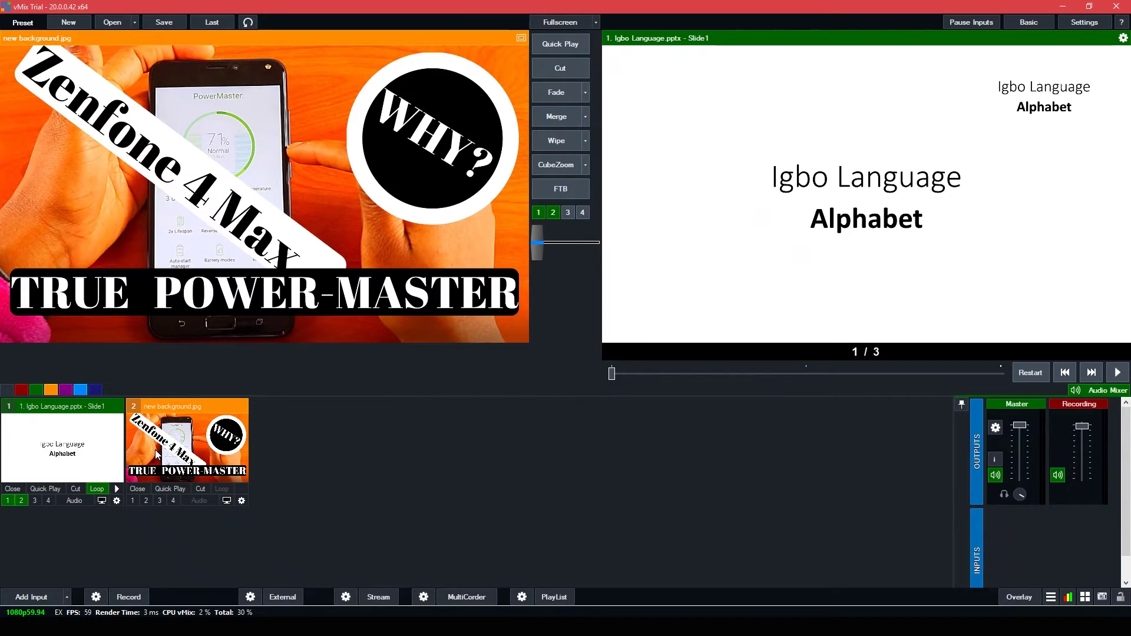
{"action": "left_click", "coordinate": [66, 437]}
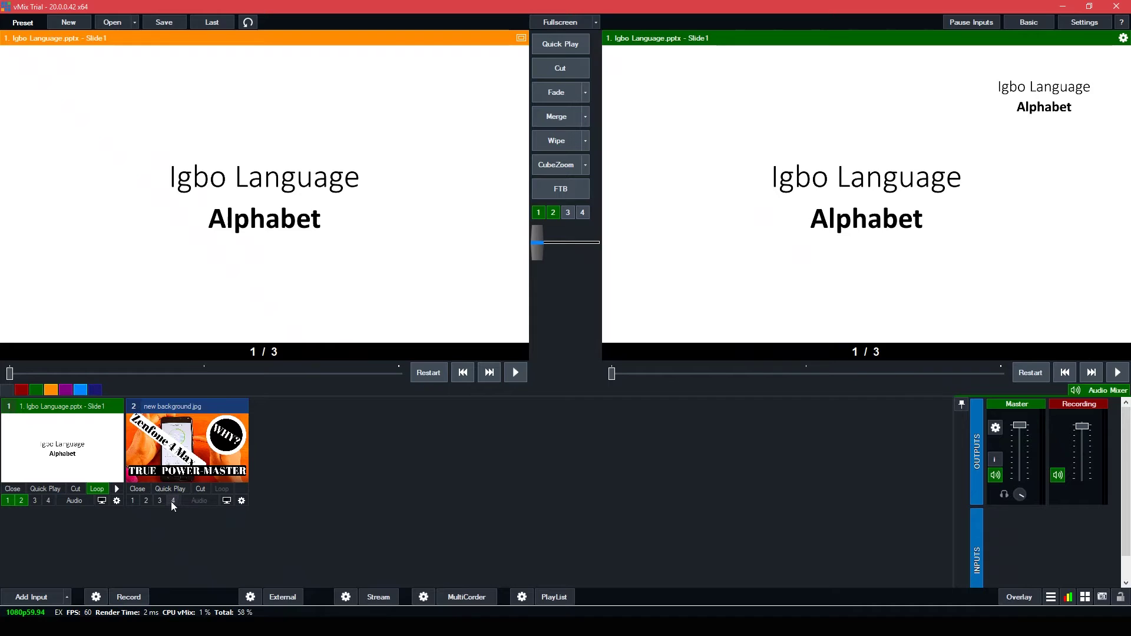
{"action": "left_click", "coordinate": [146, 501]}
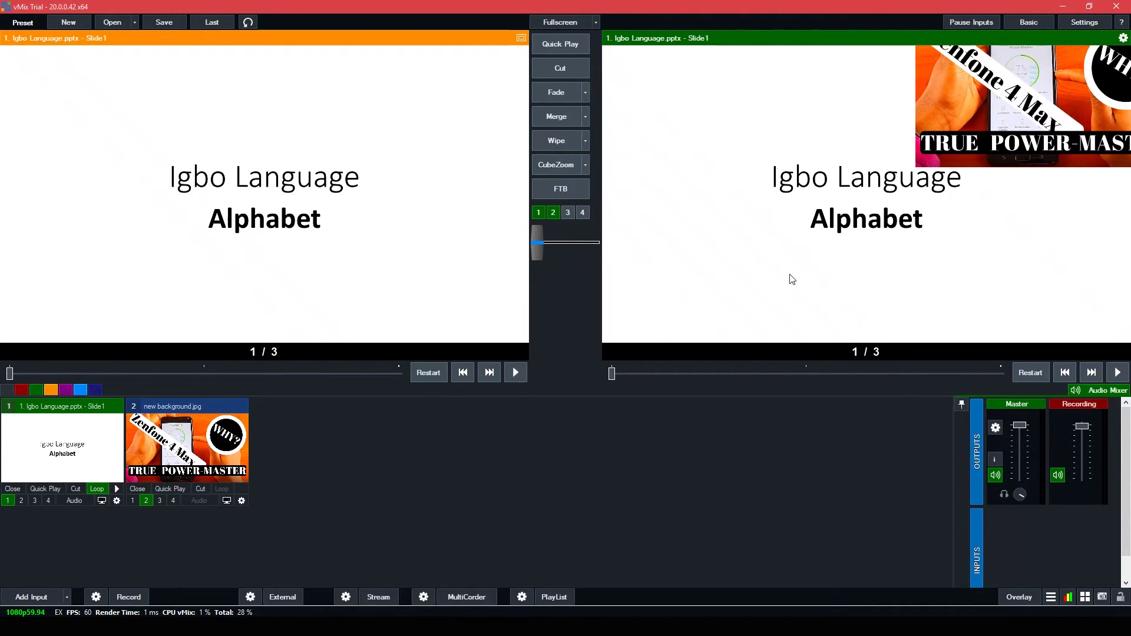
{"action": "left_click", "coordinate": [21, 500]}
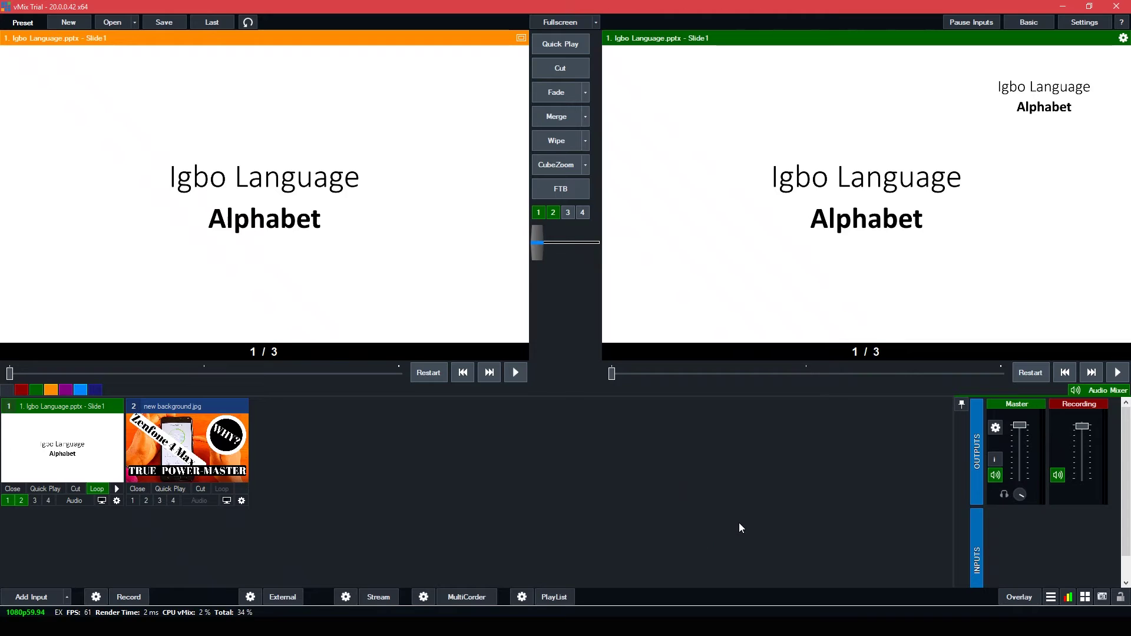
- Configure overlay 4 as a PictureInPicture with a 500 ms Fly transition
{"action": "left_click", "coordinate": [1019, 596]}
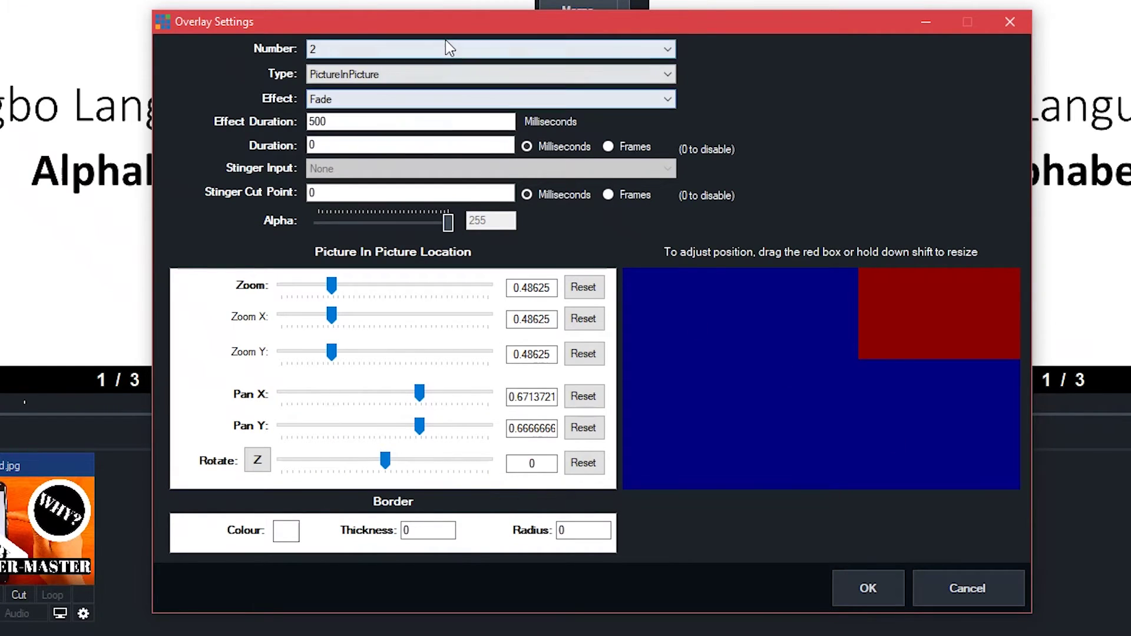
{"action": "left_click", "coordinate": [446, 43]}
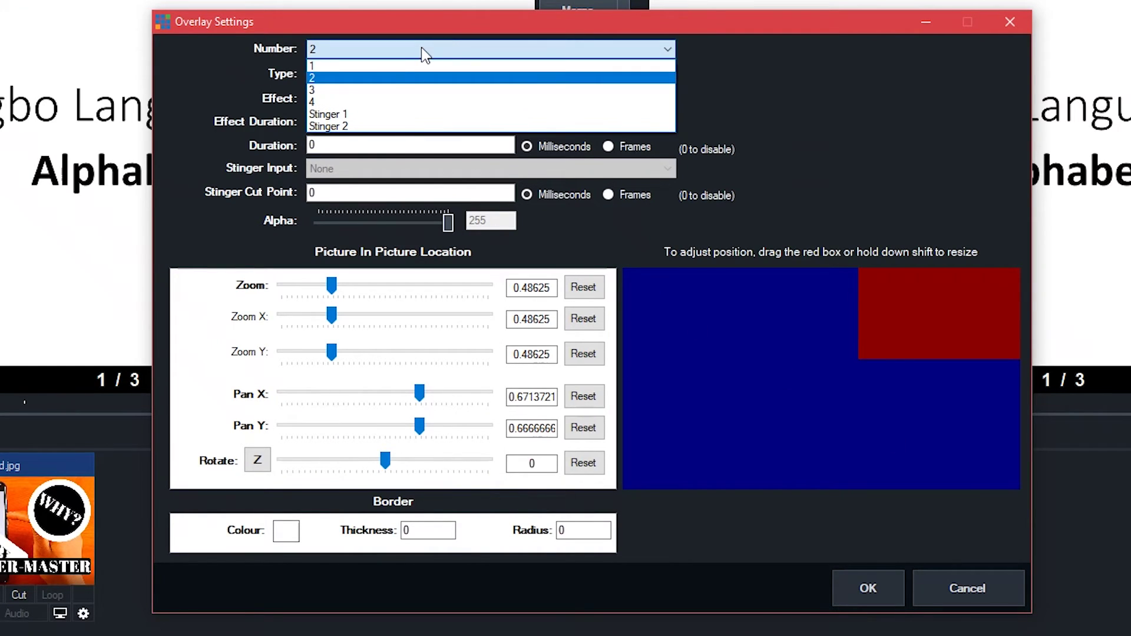
{"action": "left_click", "coordinate": [371, 101]}
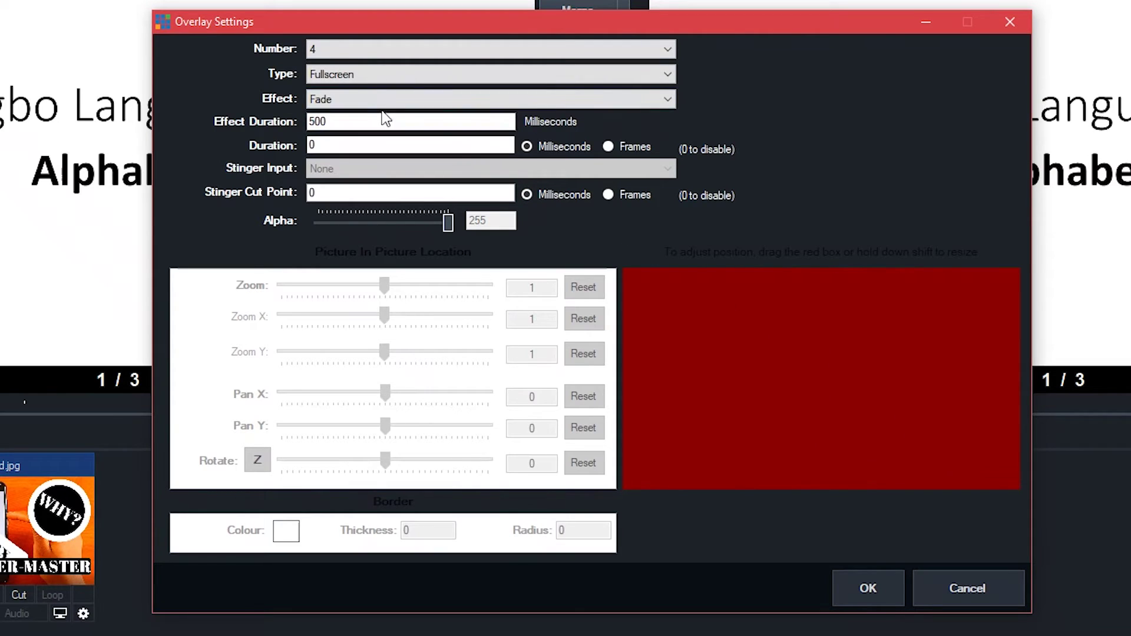
{"action": "left_click", "coordinate": [361, 75]}
{"action": "left_click", "coordinate": [339, 104]}
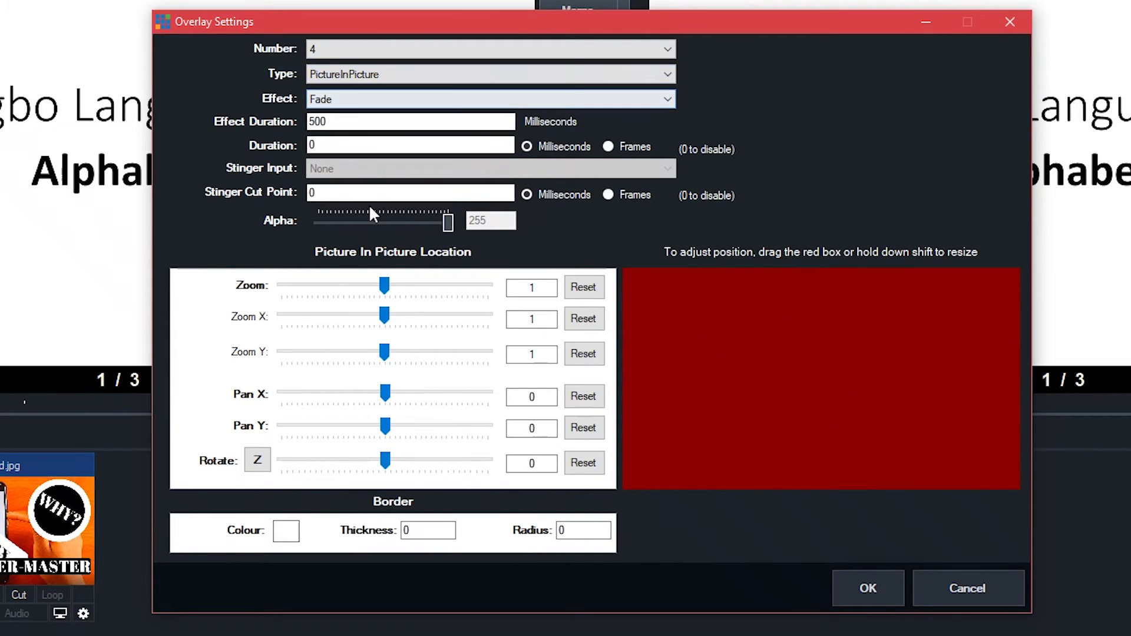
{"action": "left_click", "coordinate": [348, 100]}
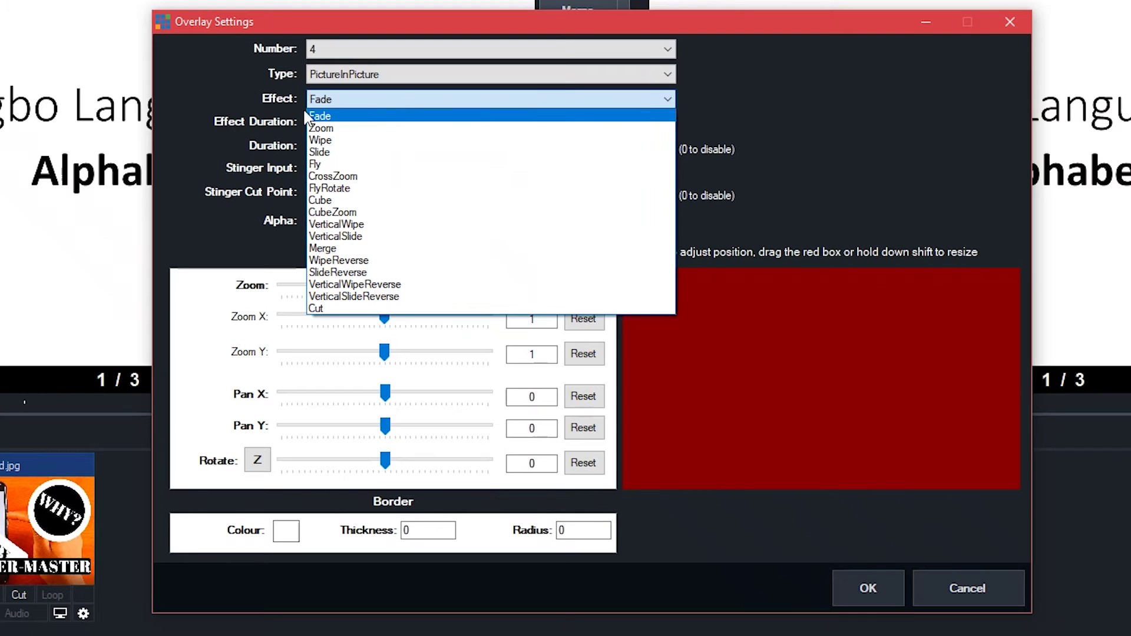
{"action": "left_click", "coordinate": [414, 165]}
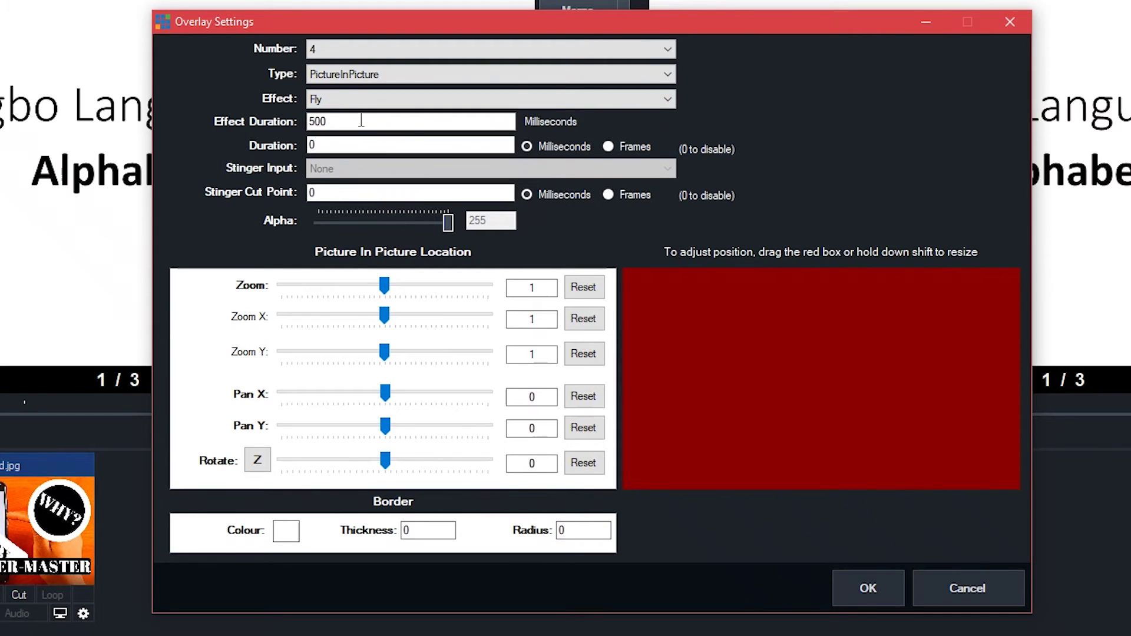
- Shrink overlay 4 to zoom 0.576 and move it bottom-left (Pan X -0.48, Pan Y -0.56)
{"action": "left_click_drag", "start_coordinate": [384, 285], "coordinate": [340, 285]}
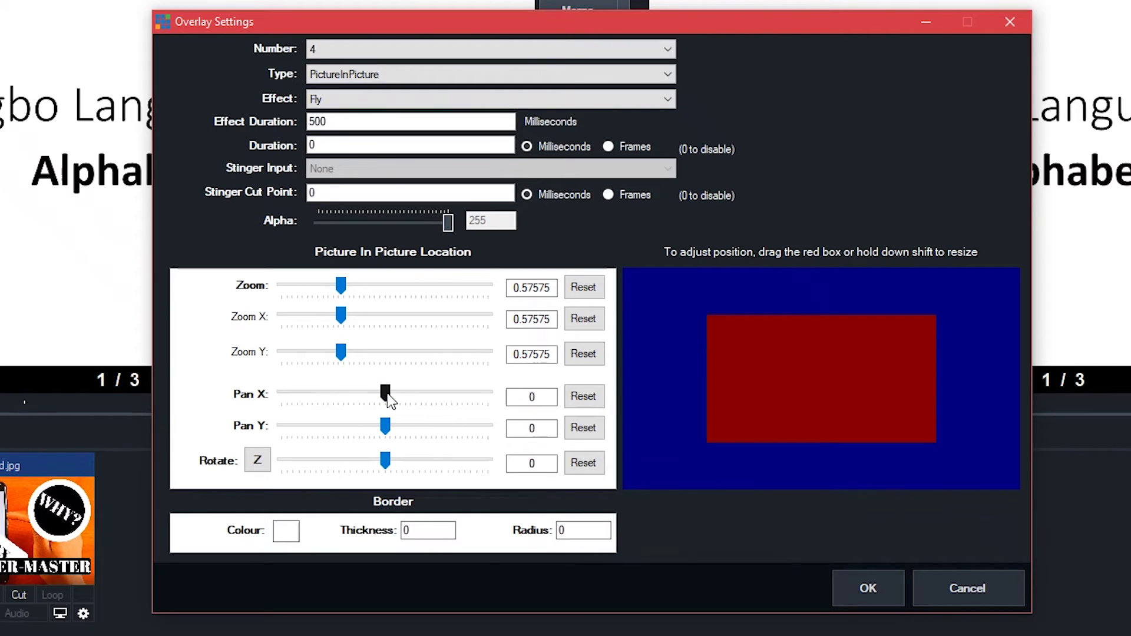
{"action": "mouse_move", "coordinate": [387, 396]}
{"action": "left_mouse_down"}
{"action": "mouse_move", "coordinate": [418, 396]}
{"action": "mouse_move", "coordinate": [407, 398]}
{"action": "left_mouse_up"}
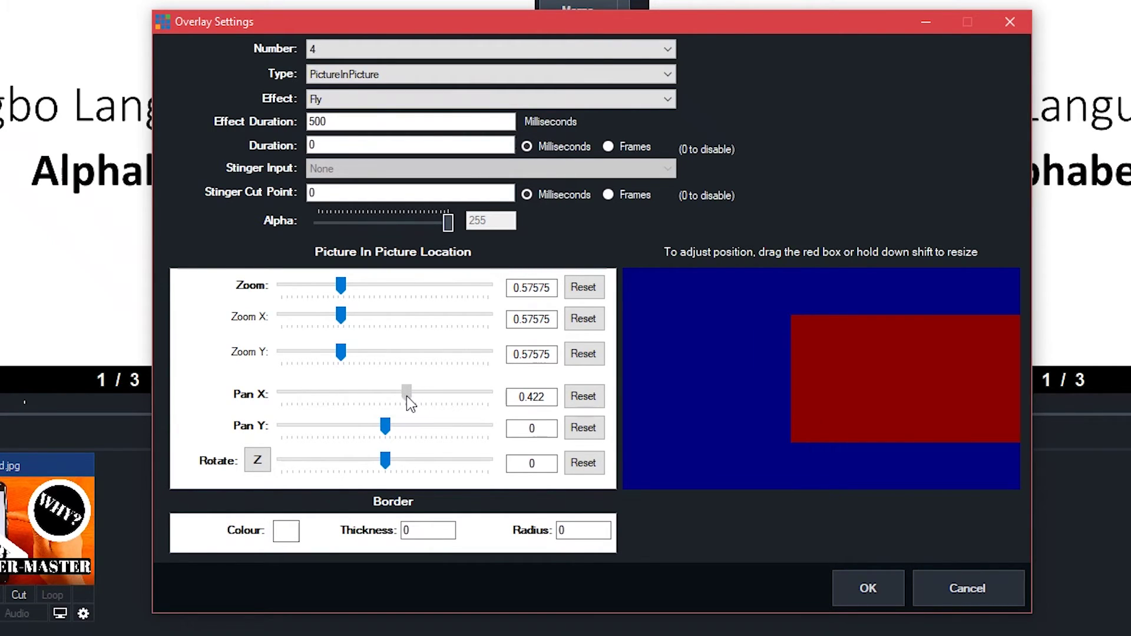
{"action": "left_click_drag", "start_coordinate": [854, 360], "coordinate": [682, 414]}
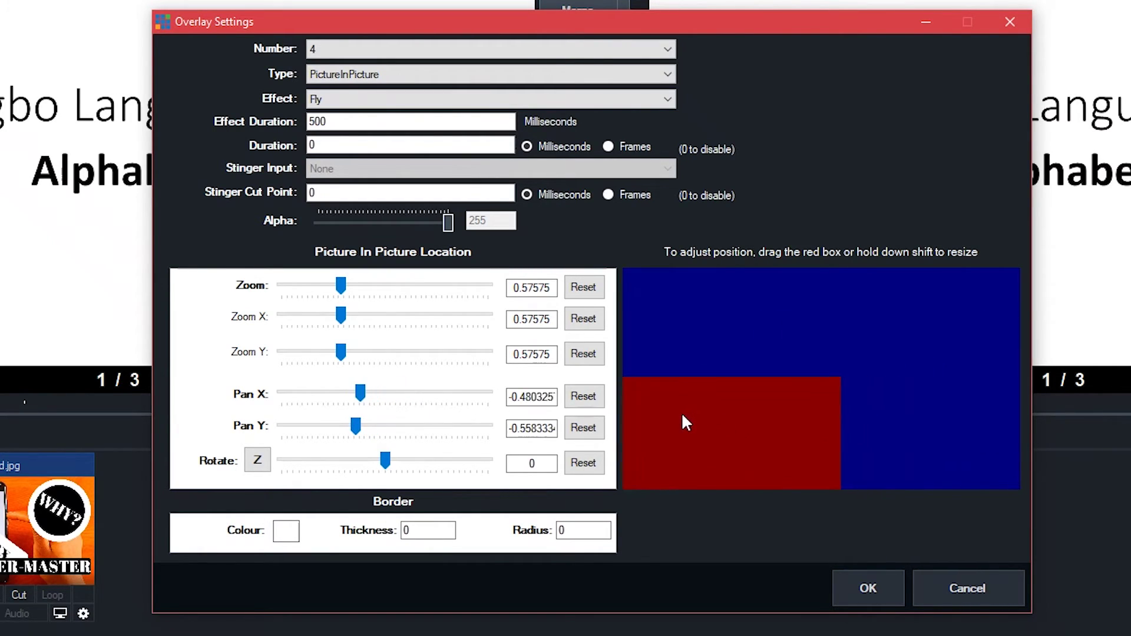
- Show the Zenfone image full-frame with the Igbo slide in the bottom-left overlay 4
{"action": "left_click", "coordinate": [875, 592]}
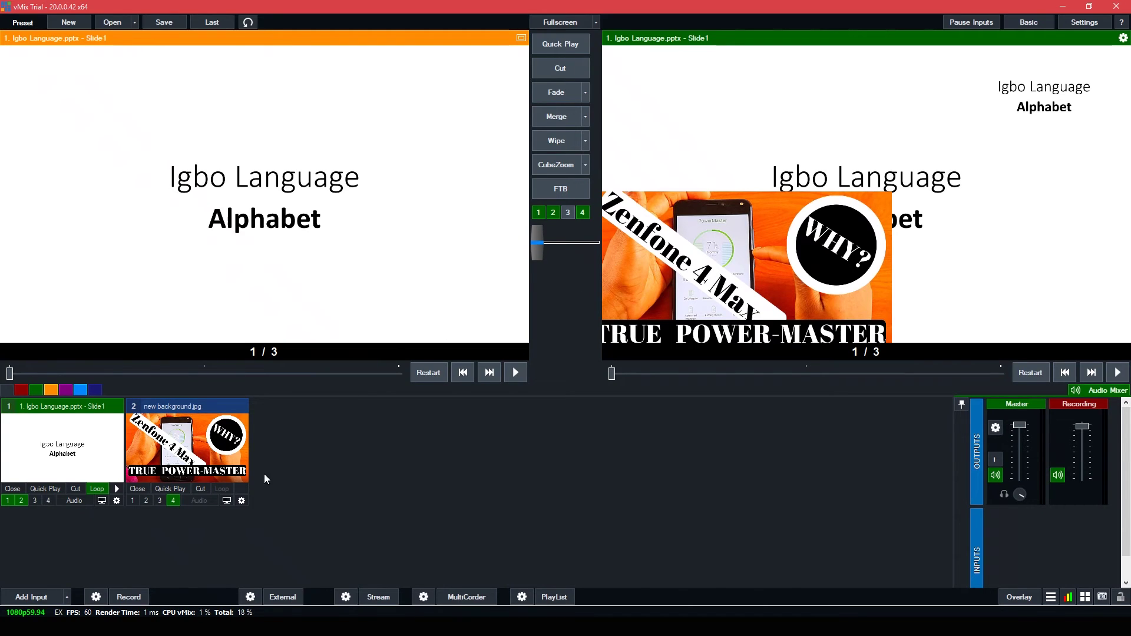
{"action": "left_click", "coordinate": [48, 499]}
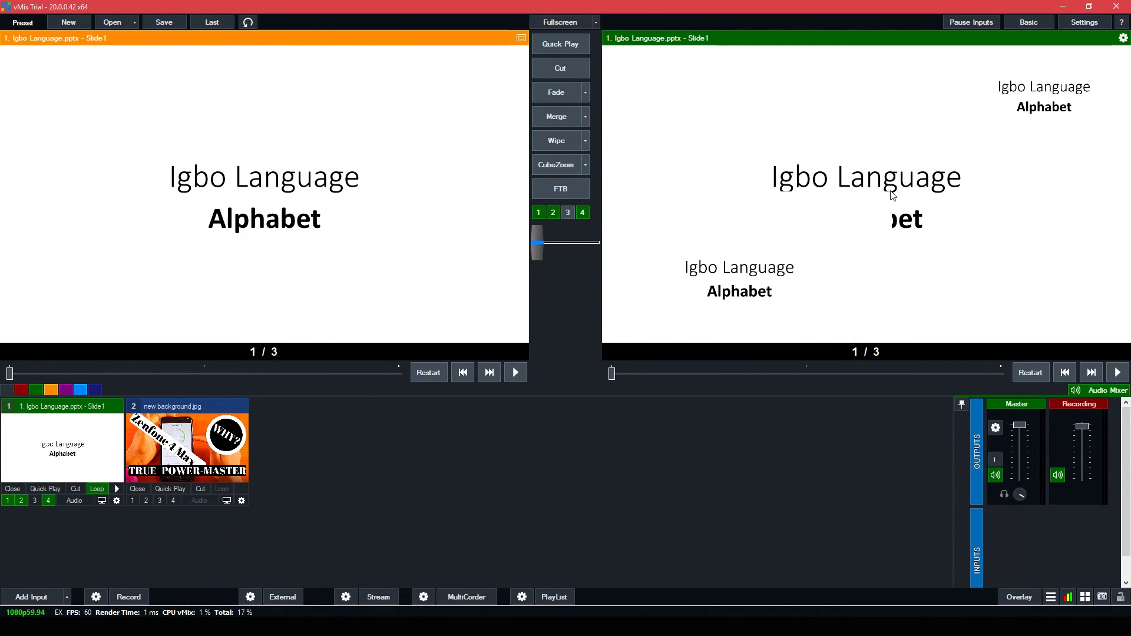
{"action": "left_click", "coordinate": [226, 436]}
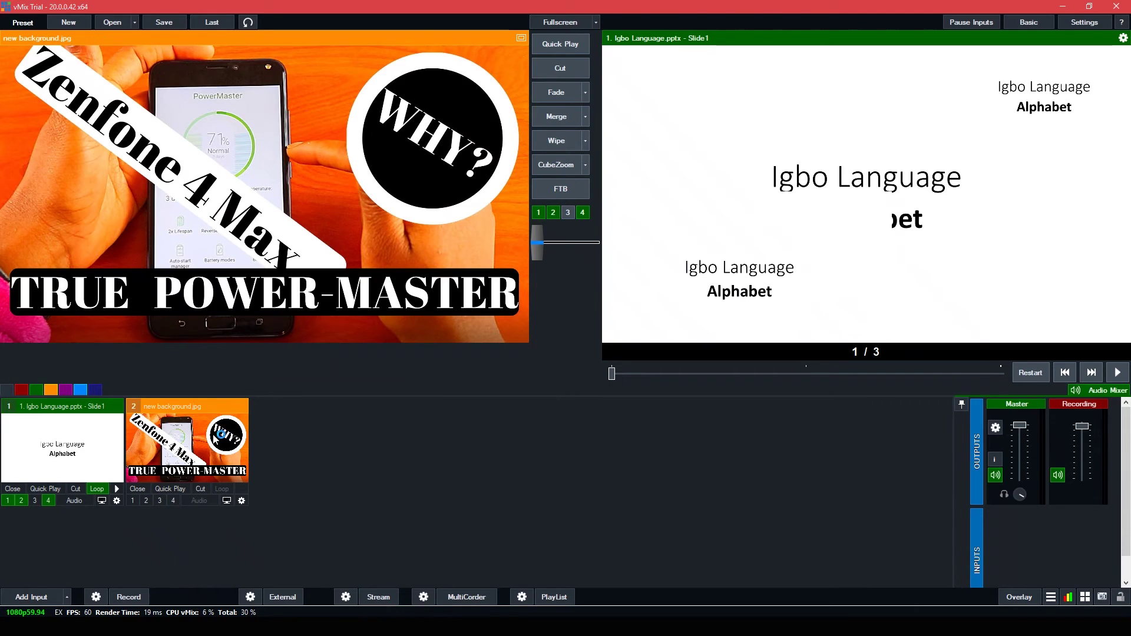
{"action": "left_click", "coordinate": [132, 500]}
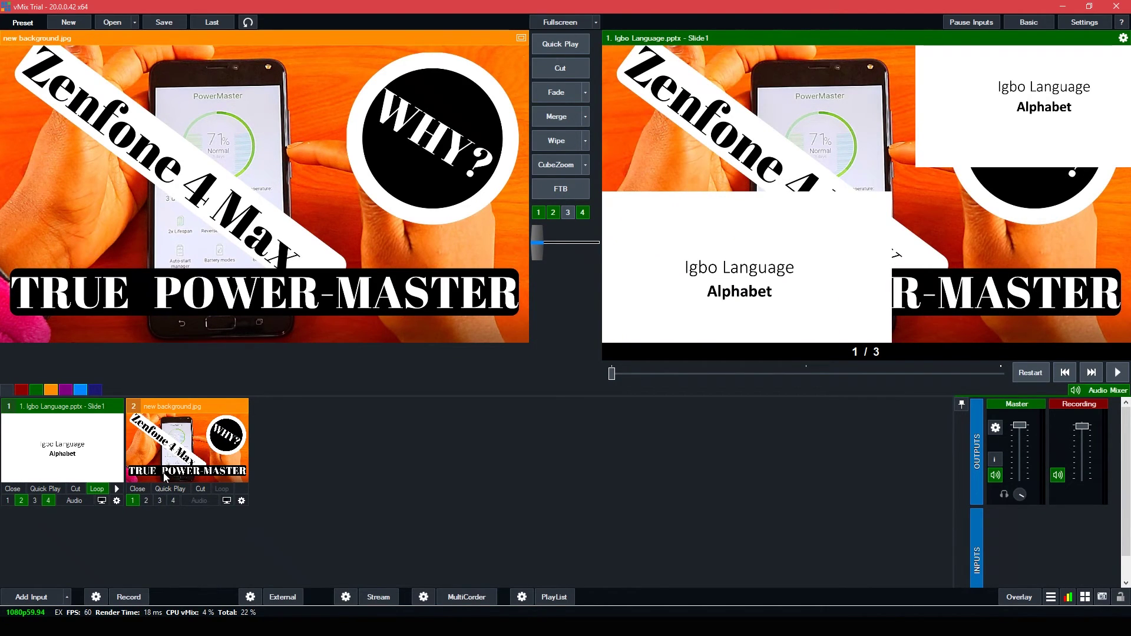
{"action": "left_click", "coordinate": [173, 500]}
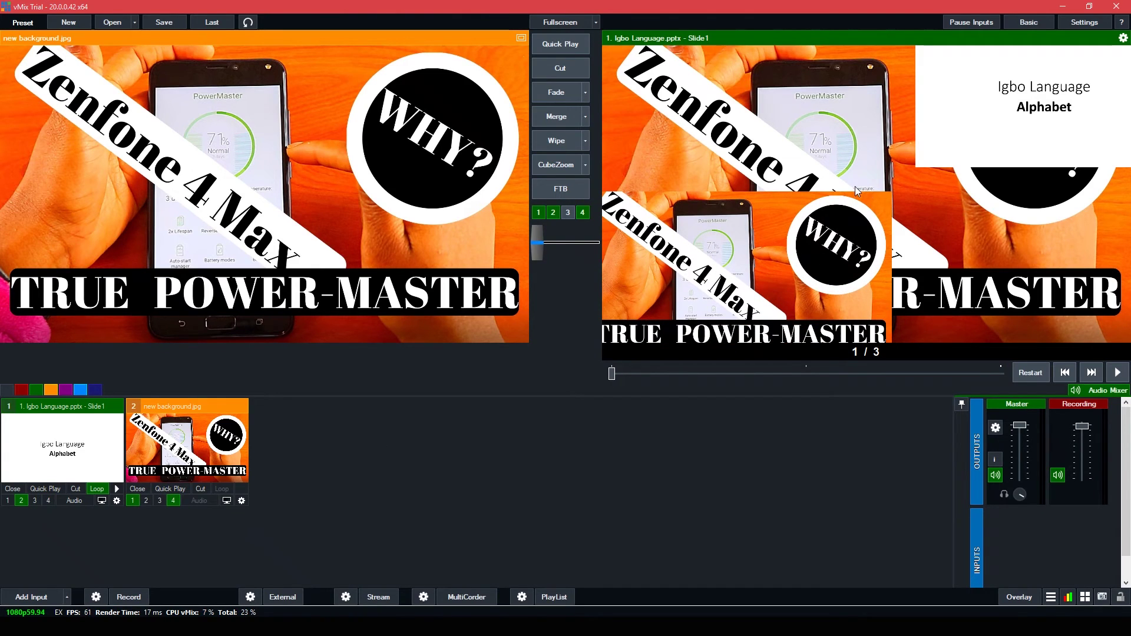
{"action": "left_click", "coordinate": [48, 500]}
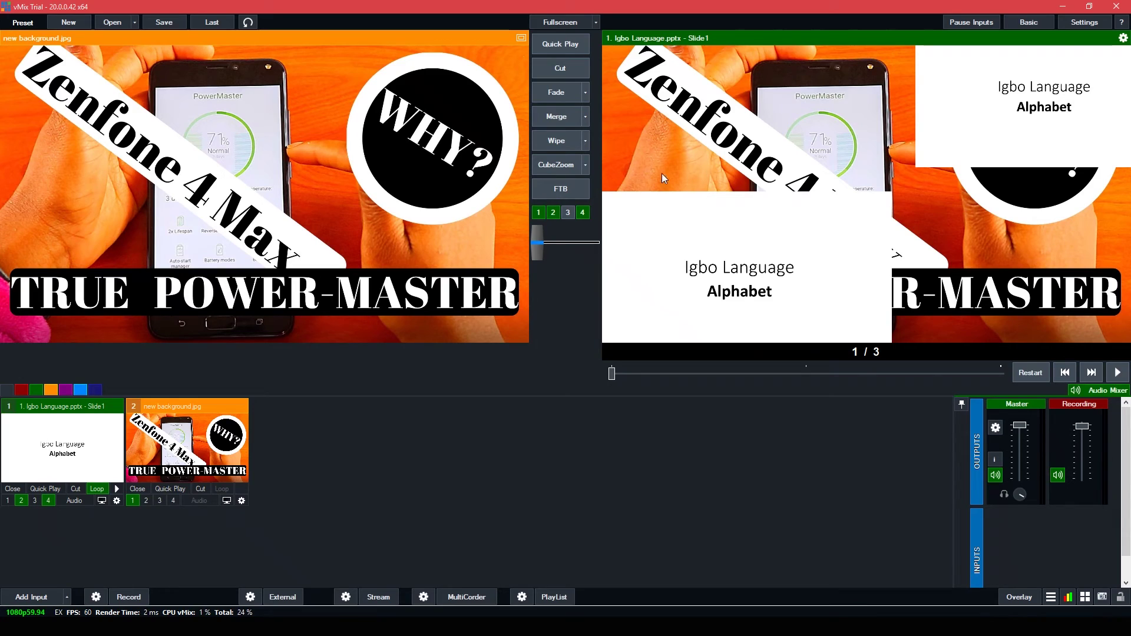